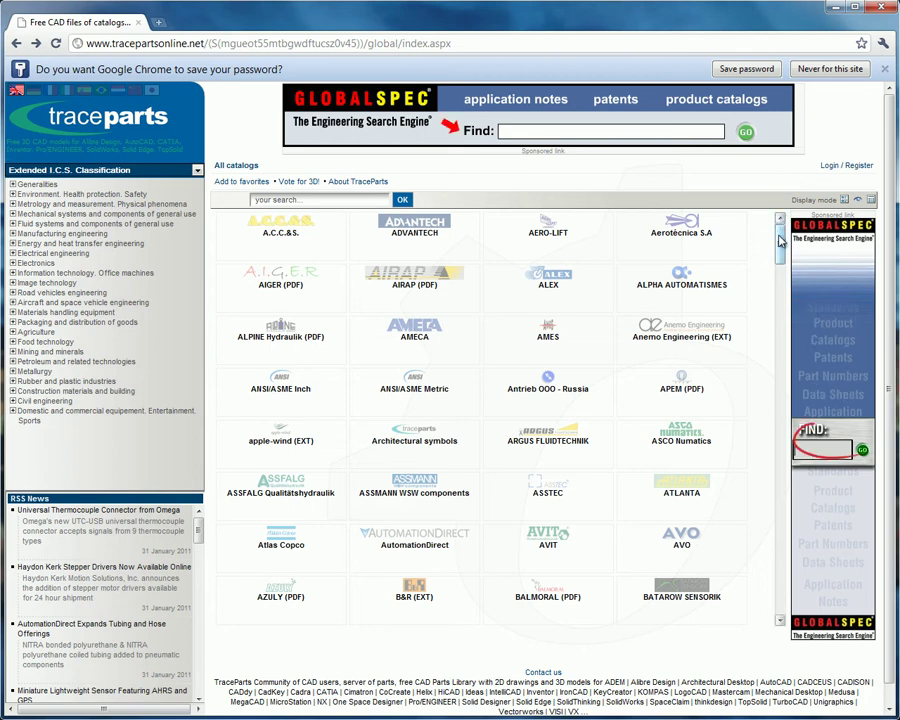
# Scroll the TraceParts catalog list to the end, showing T.E.A. through ZIMM including US MOTORS
pyautogui.moveTo(780, 240); pyautogui.dragTo(780, 590)
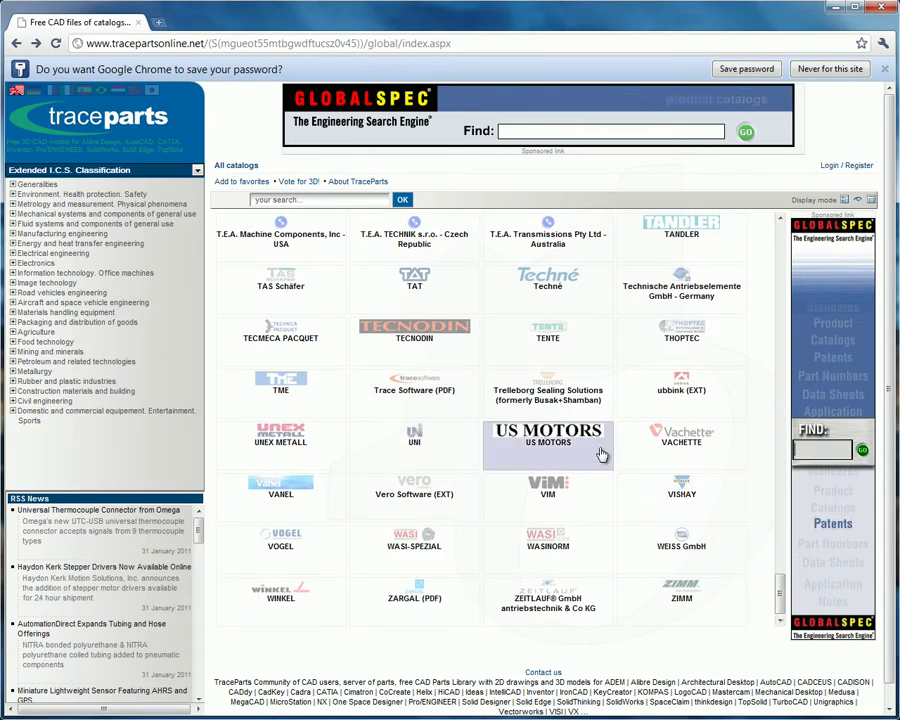
# Open the US MOTORS catalog and the page for motor 3701
pyautogui.click(600, 455)
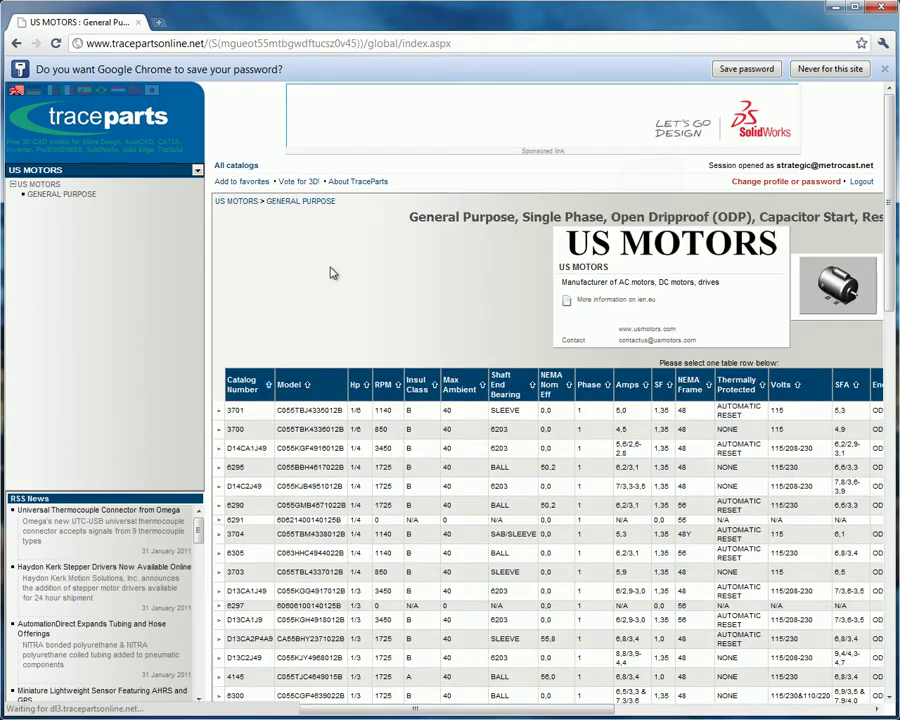
pyautogui.click(240, 411)
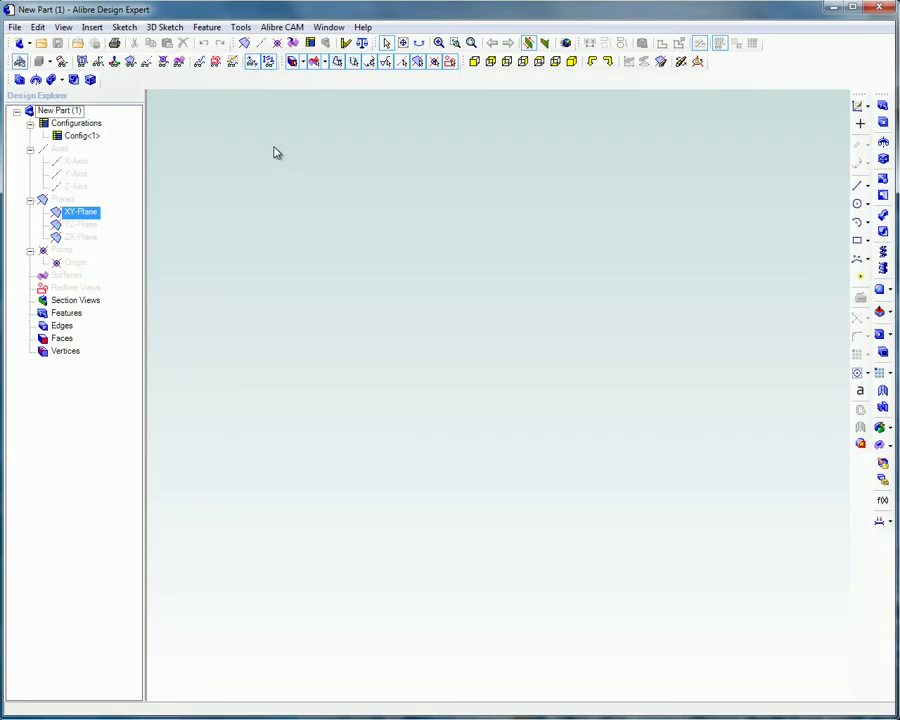
# Set Interoperability Import Face Processing to None in Tools > Options and save
pyautogui.click(241, 30)
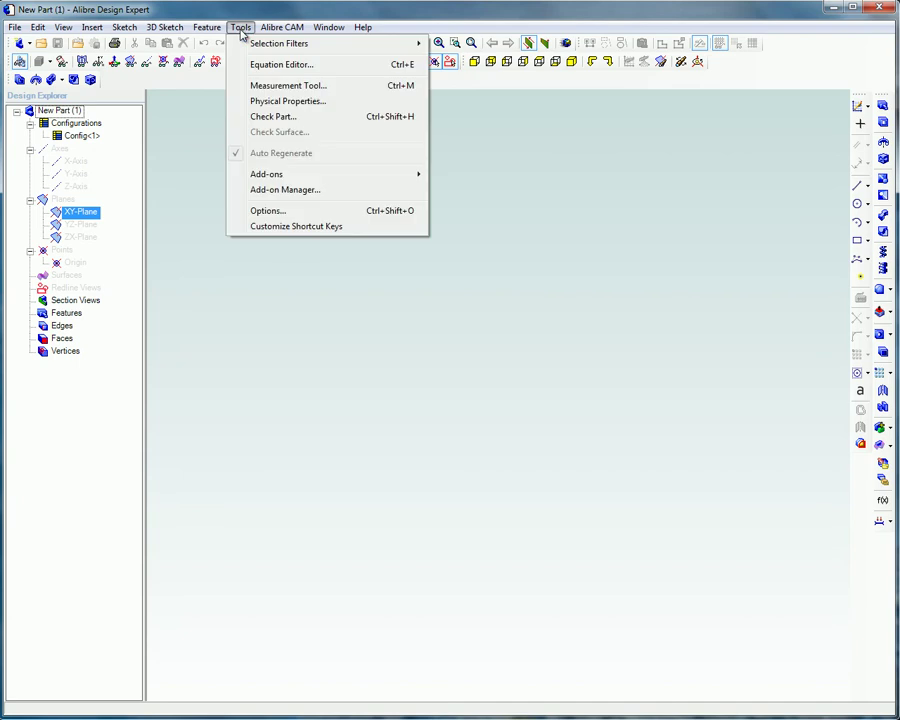
pyautogui.click(264, 211)
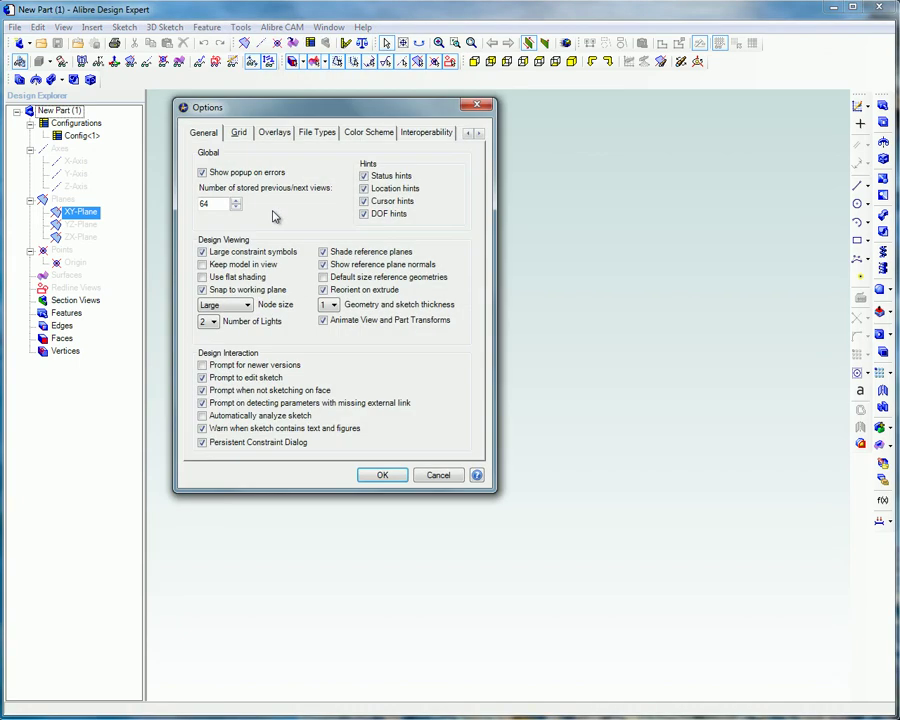
pyautogui.click(412, 133)
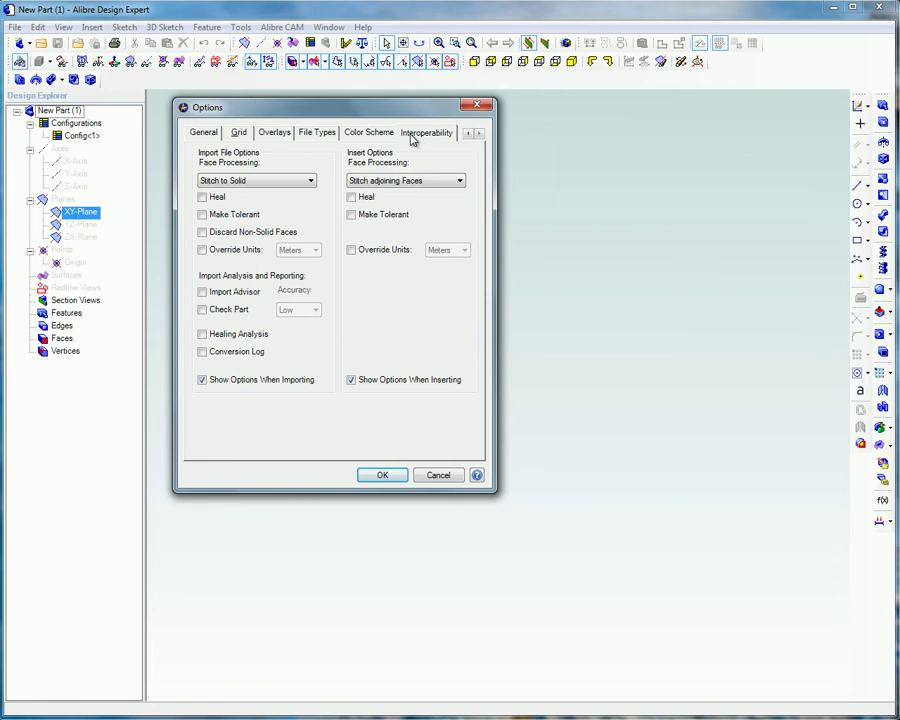
pyautogui.click(311, 181)
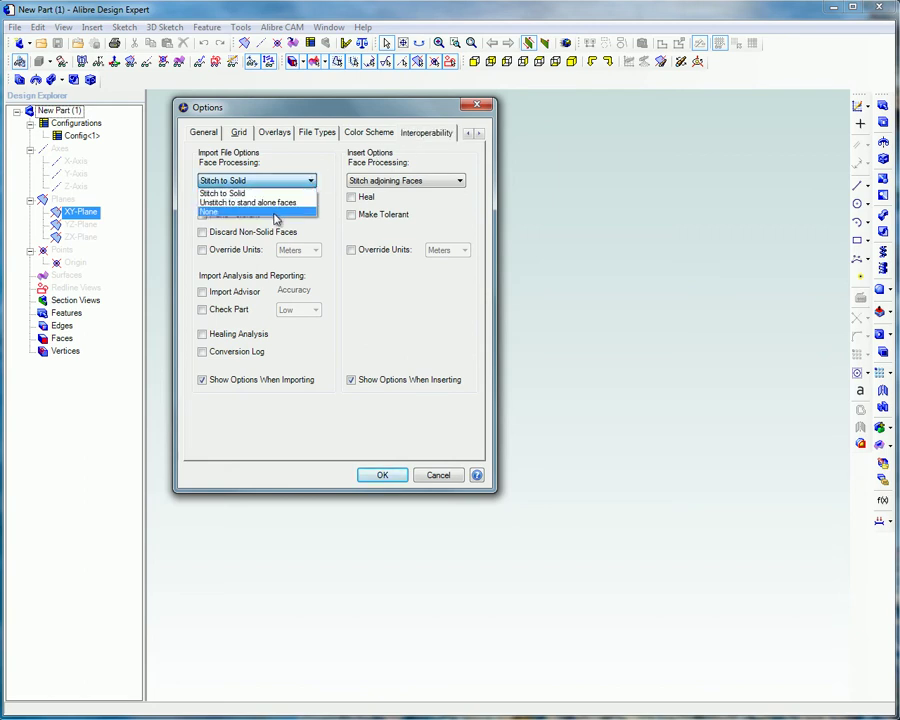
pyautogui.click(275, 212)
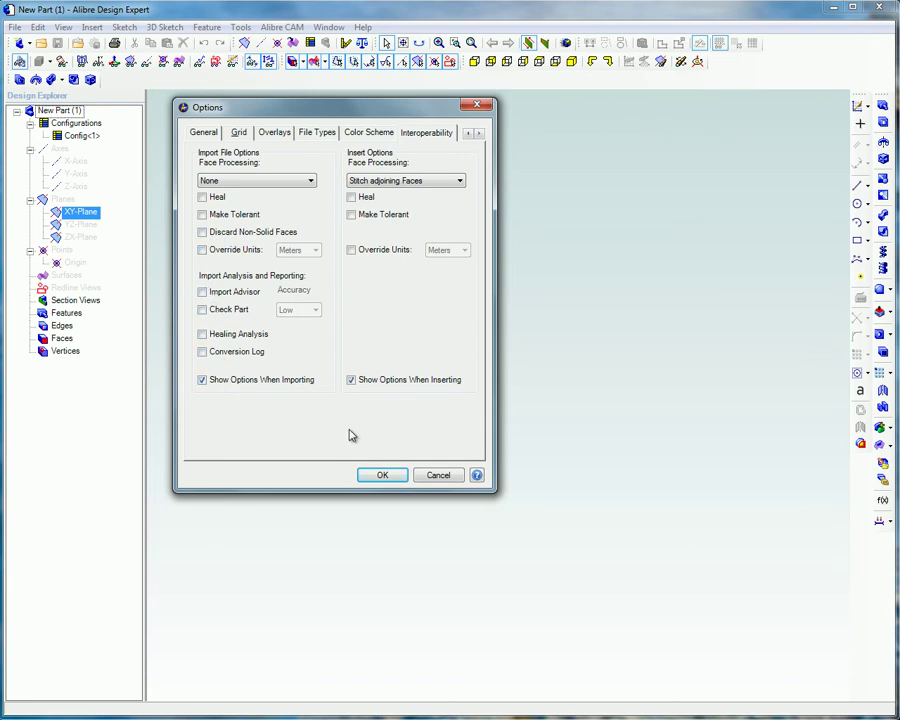
pyautogui.click(383, 474)
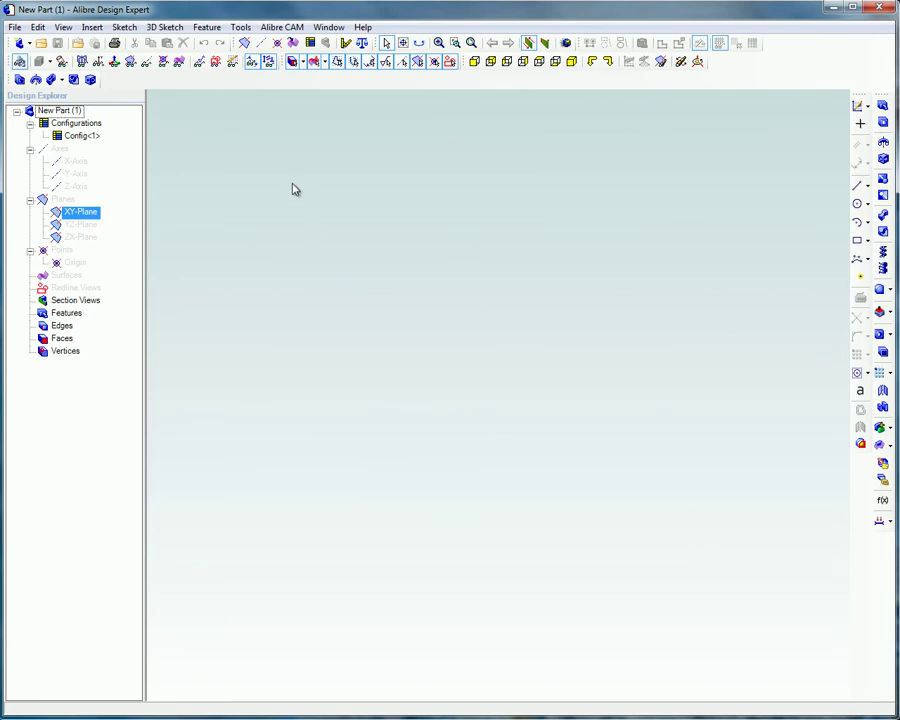
# Set Import Face Processing to Stitch to Solid with Heal and Make Tolerant enabled
pyautogui.click(241, 27)
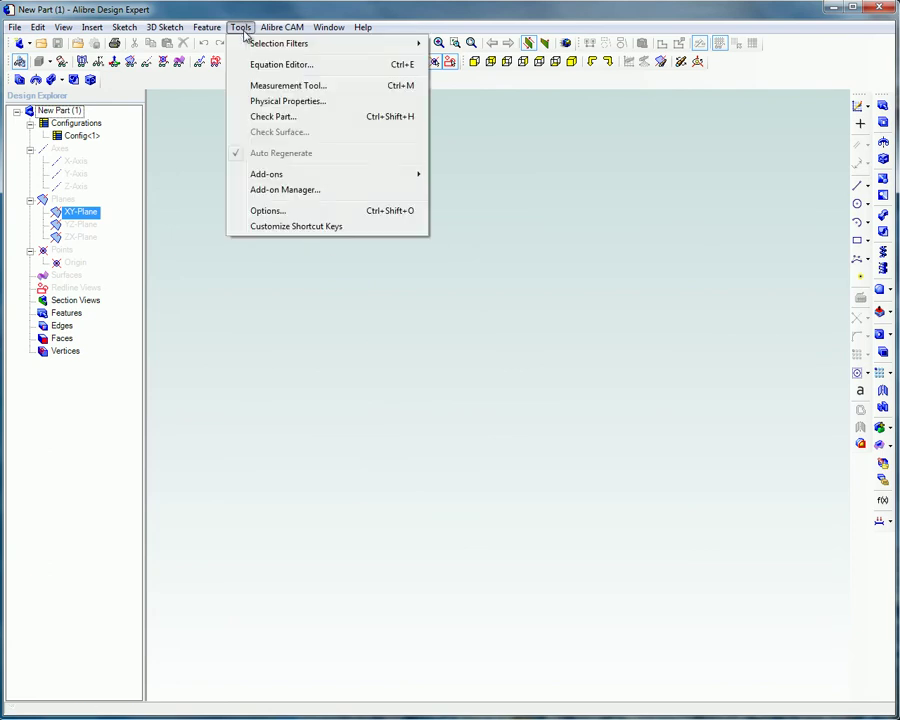
pyautogui.click(270, 211)
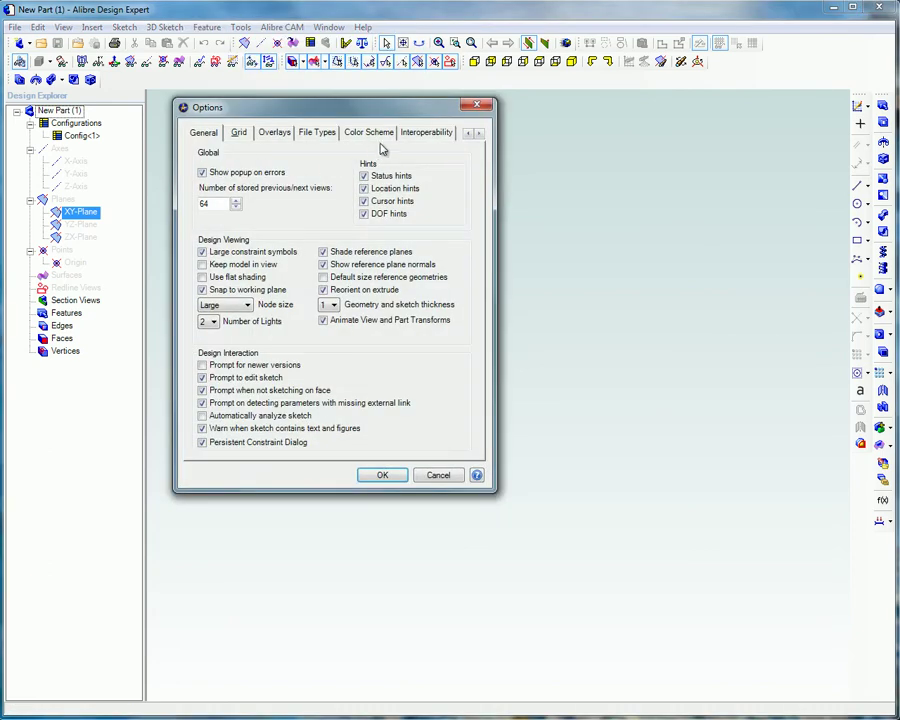
pyautogui.click(419, 136)
pyautogui.click(304, 182)
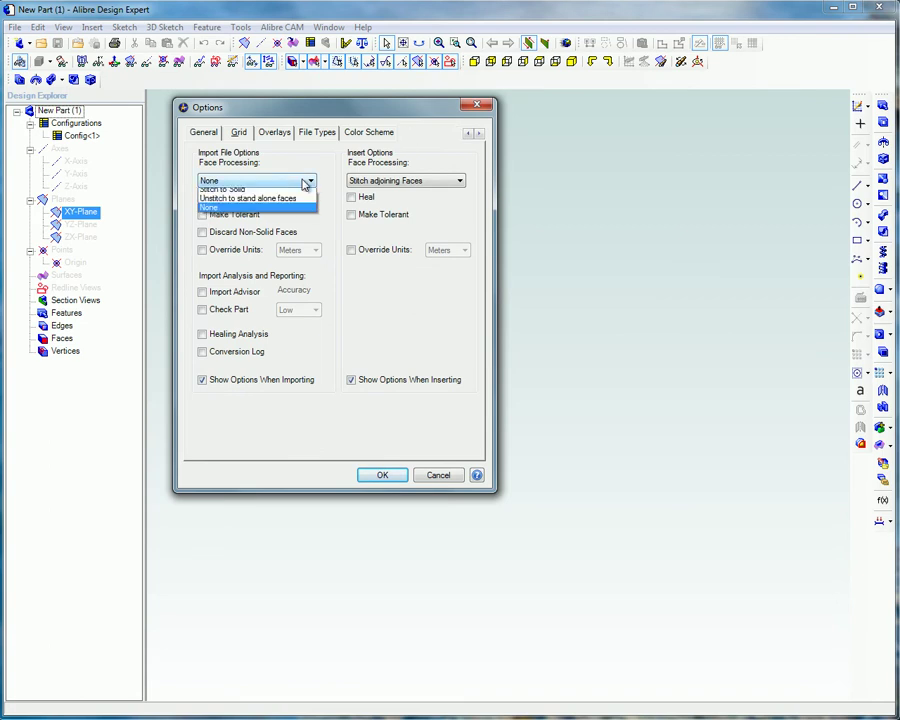
pyautogui.click(288, 196)
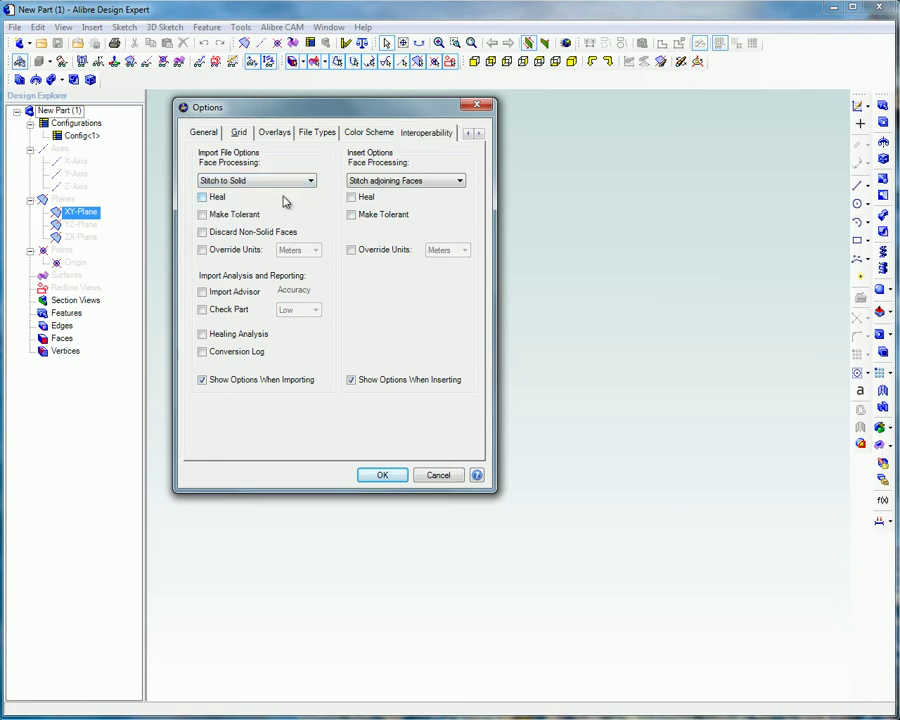
pyautogui.click(202, 198)
pyautogui.click(382, 476)
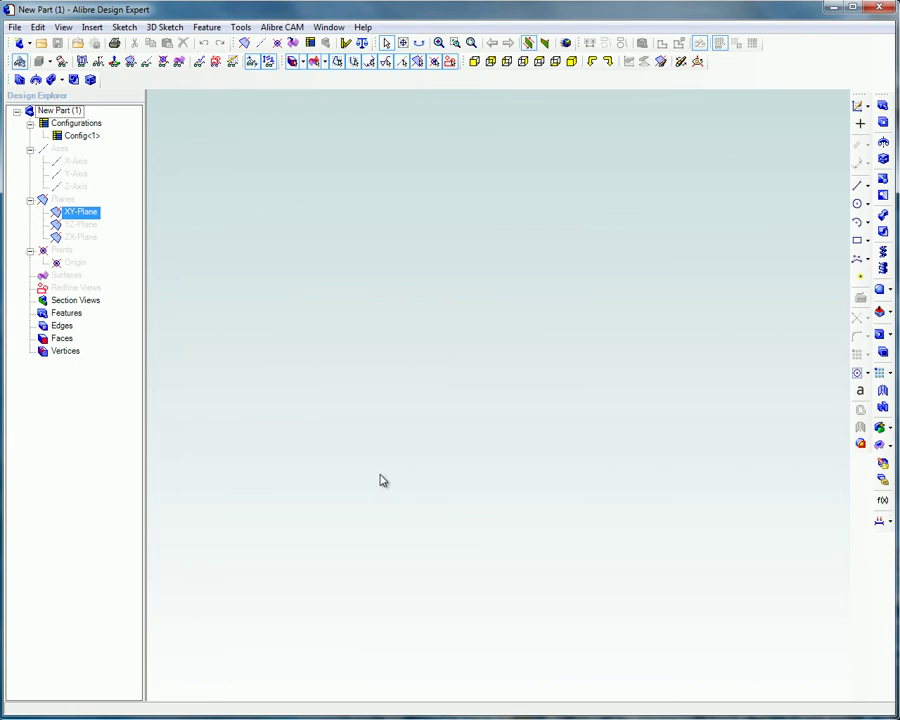